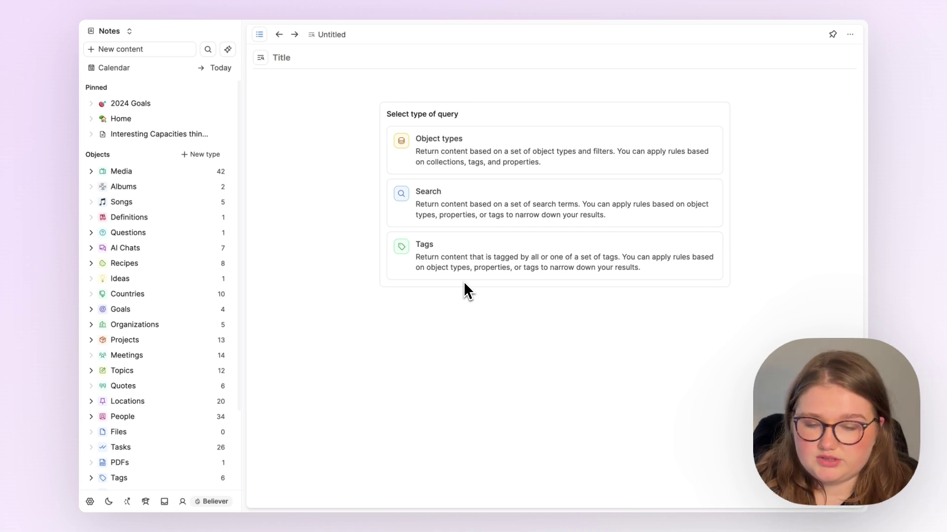
{"action": "left_click", "coordinate": [466, 170]}
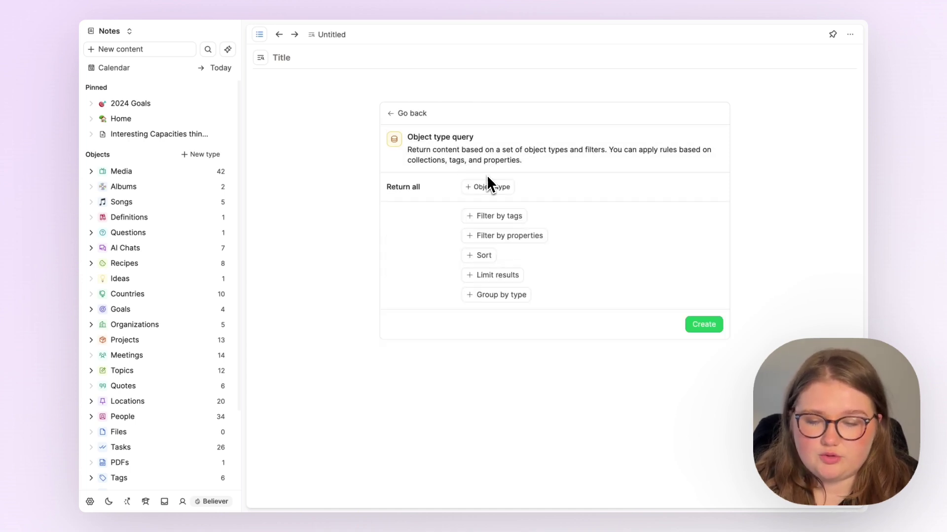
{"action": "left_click", "coordinate": [402, 115]}
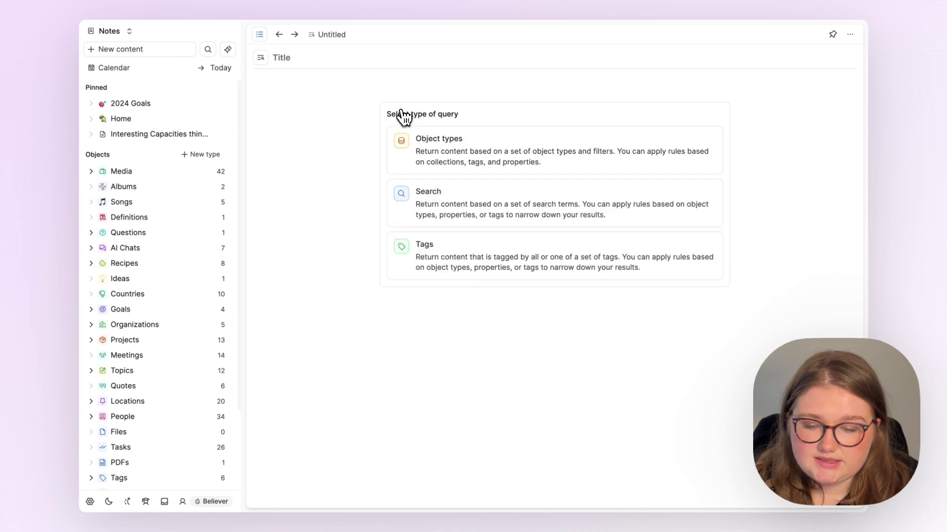
{"action": "left_click", "coordinate": [158, 52]}
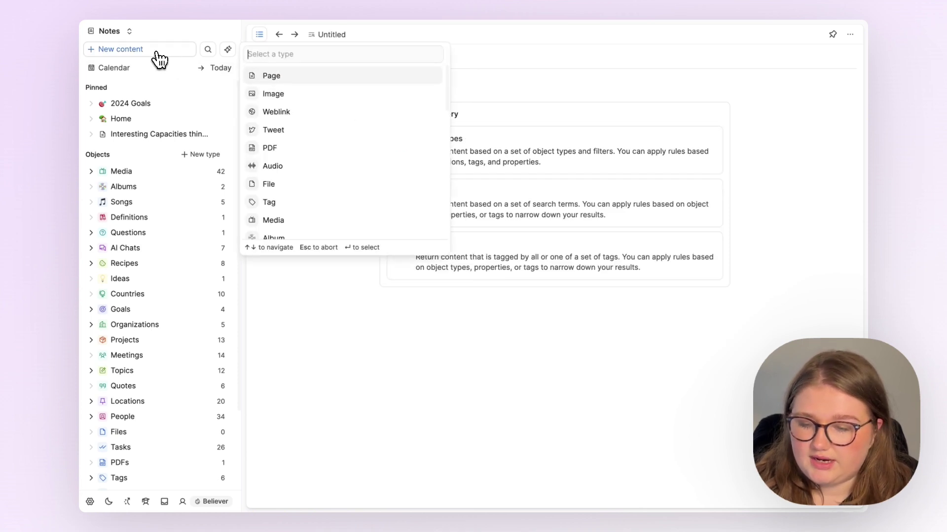
{"action": "type", "text": "query"}
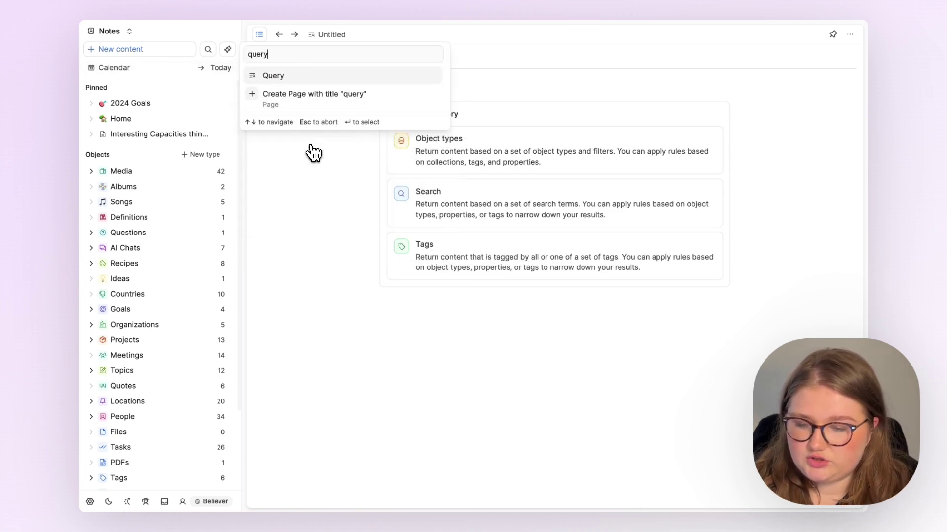
{"action": "key", "text": "Return"}
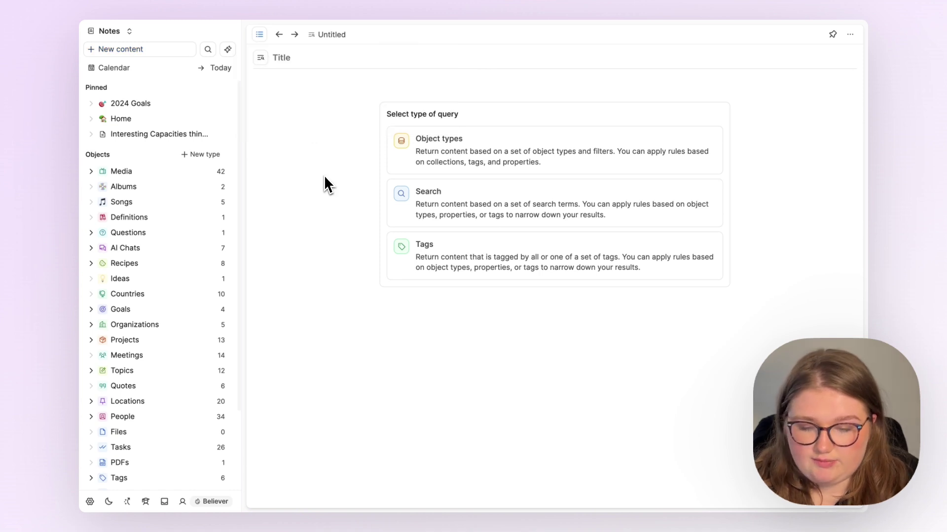
{"action": "key", "text": "ctrl+n"}
{"action": "type", "text": "query"}
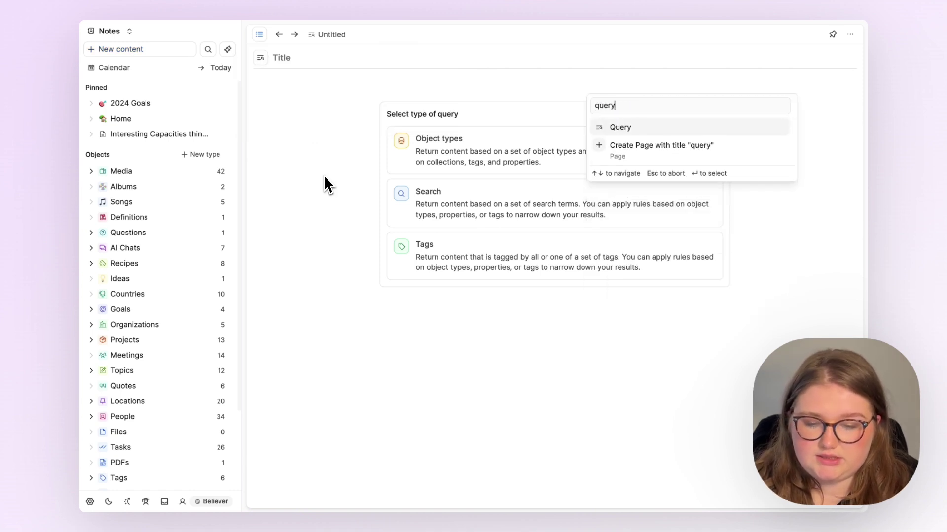
{"action": "key", "text": "BackSpace"}
{"action": "key", "text": "BackSpace"}
{"action": "key", "text": "BackSpace"}
{"action": "key", "text": "BackSpace"}
{"action": "key", "text": "BackSpace"}
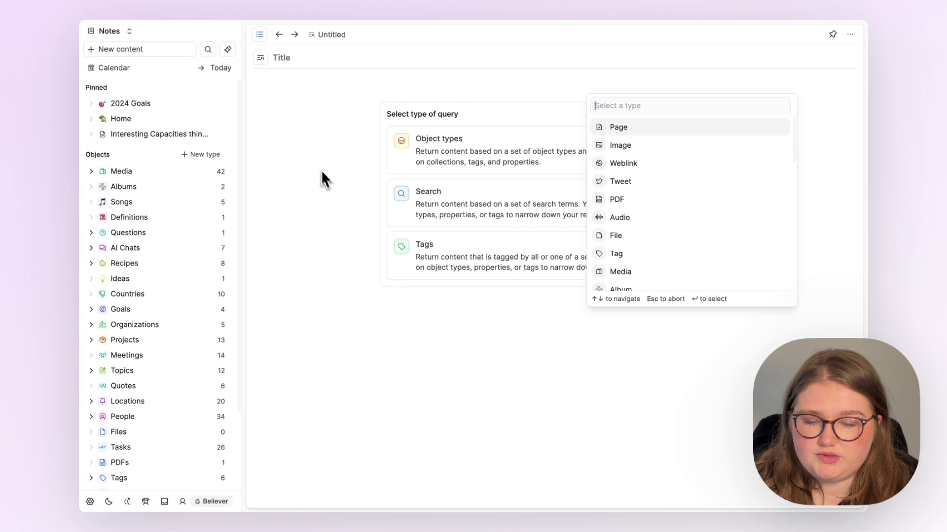
{"action": "key", "text": "Escape"}
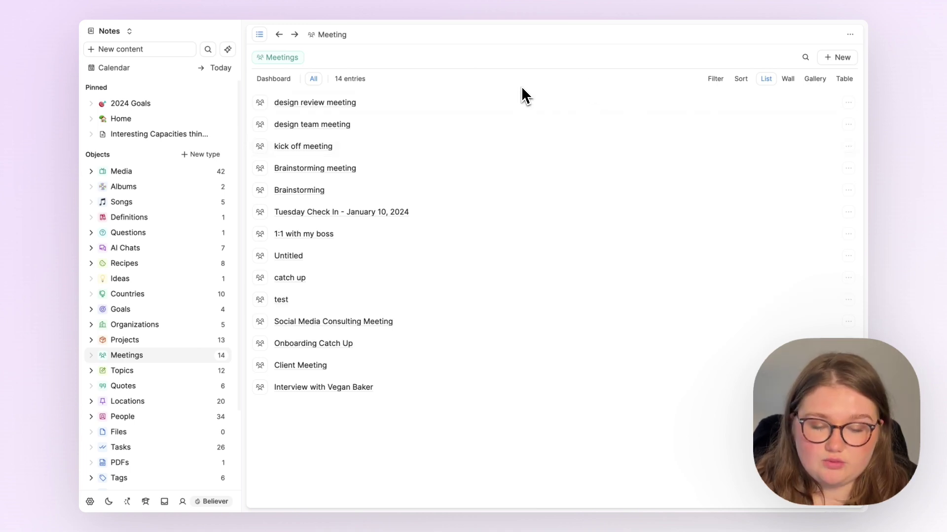
Step: Bring up the empty filter builder on the Meetings list of all 14 entries
{"action": "left_click", "coordinate": [716, 80]}
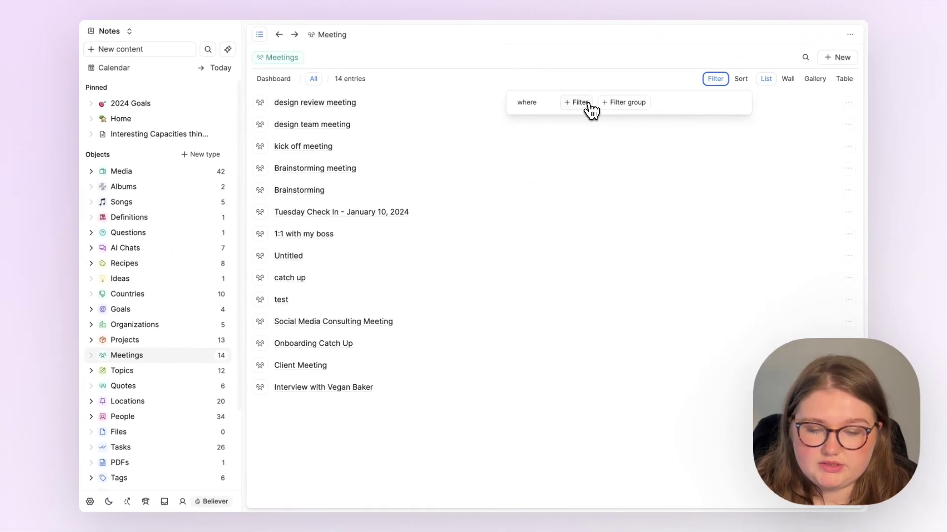
Step: Add a filter 'Project includes Launch new product', narrowing the meetings to 4
{"action": "left_click", "coordinate": [591, 109]}
{"action": "left_click", "coordinate": [562, 105]}
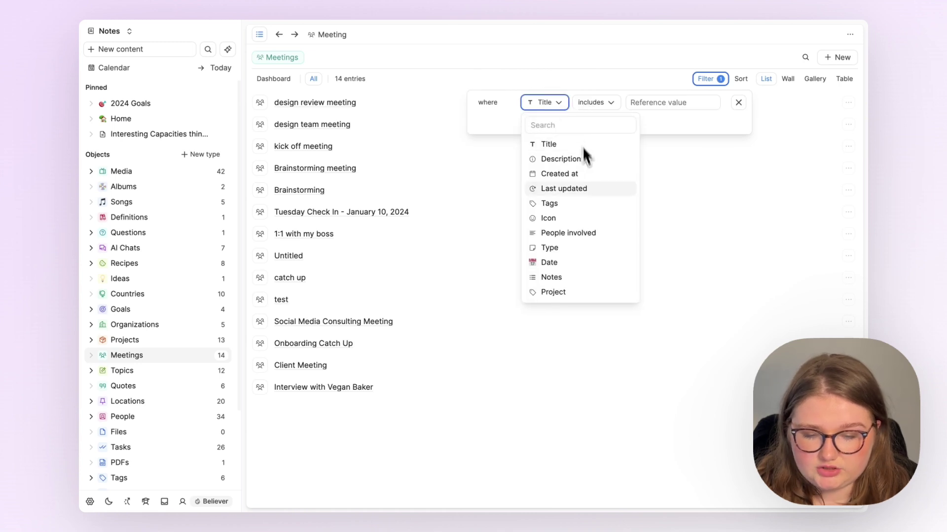
{"action": "left_click", "coordinate": [569, 292]}
{"action": "left_click", "coordinate": [657, 103]}
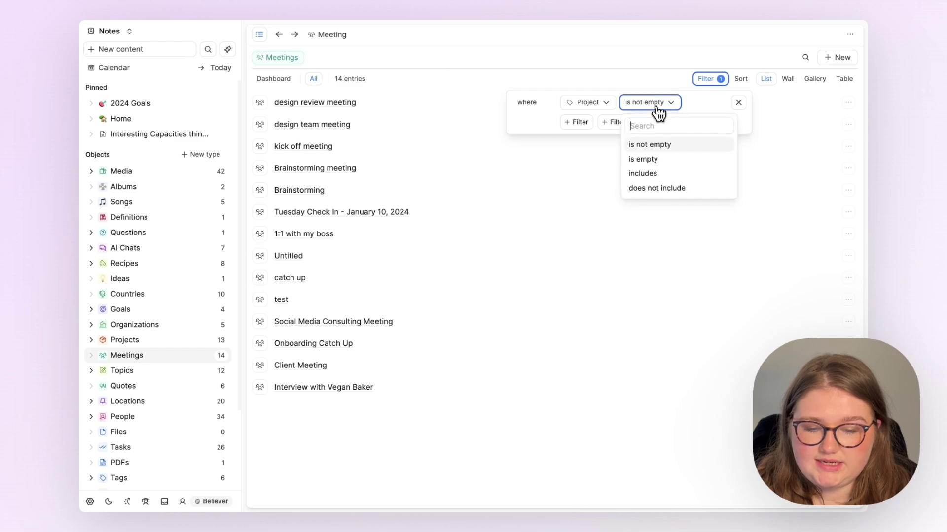
{"action": "left_click", "coordinate": [659, 173]}
{"action": "left_click", "coordinate": [681, 102]}
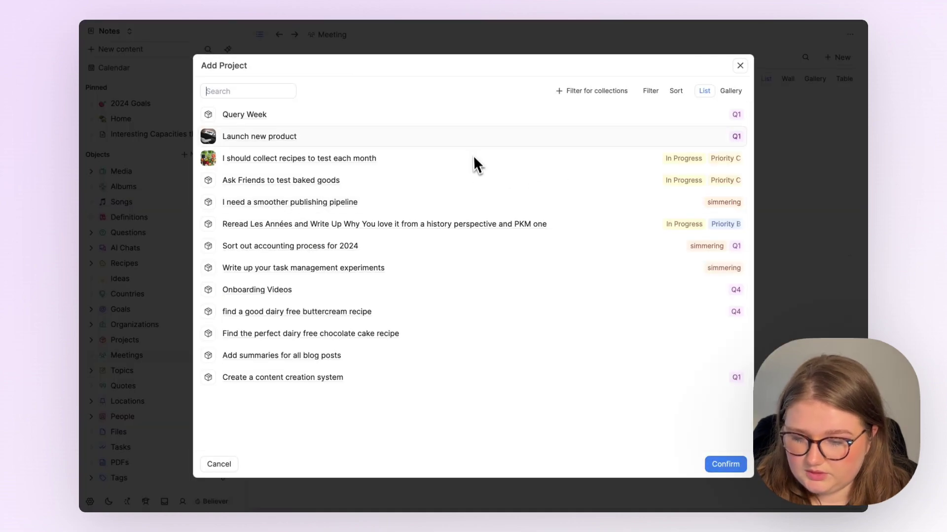
{"action": "left_click", "coordinate": [496, 147]}
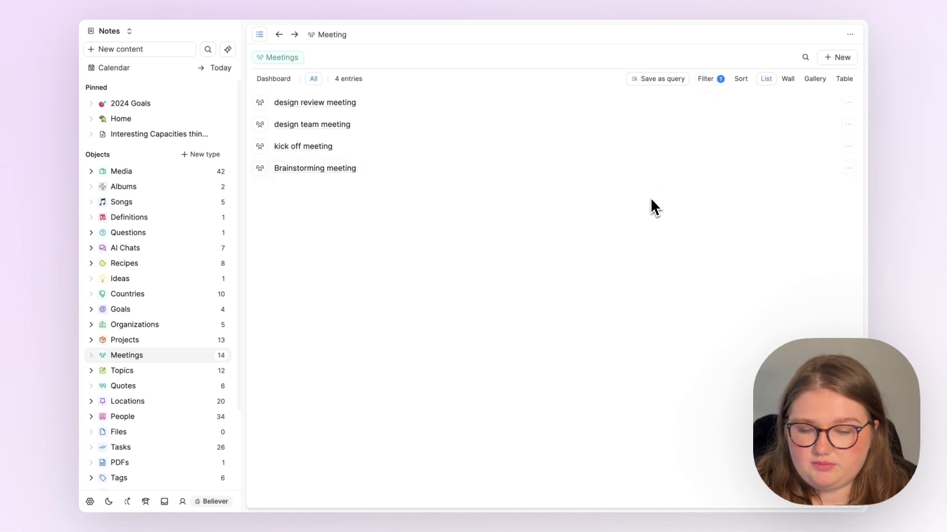
Step: Save the filtered meetings as a query titled 'New Product Meetings' under Meetings
{"action": "left_click", "coordinate": [678, 83]}
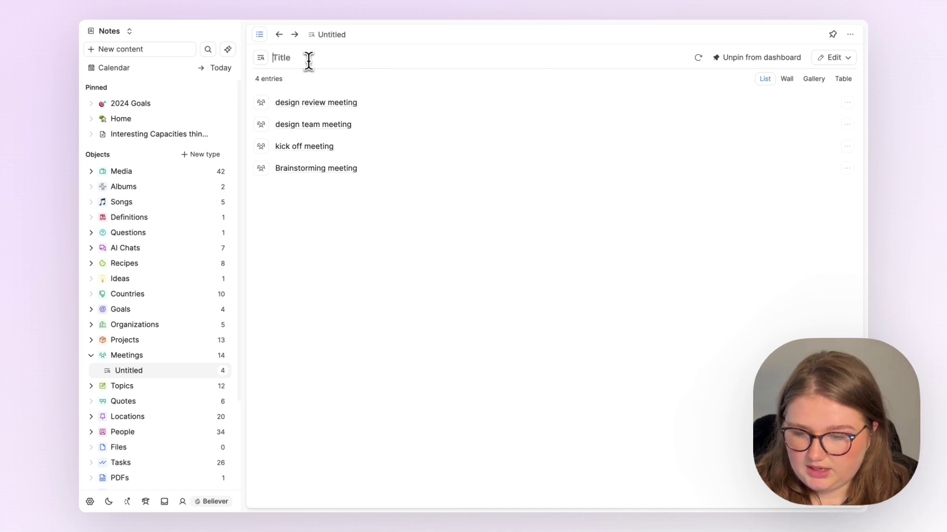
{"action": "type", "text": "New Product"}
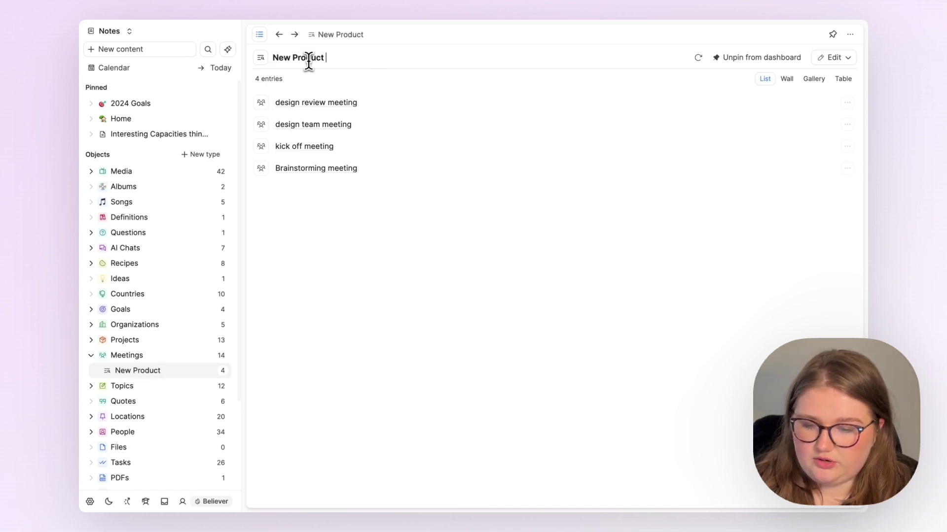
{"action": "type", "text": " U"}
{"action": "key", "text": "BackSpace"}
{"action": "type", "text": "Meeting"}
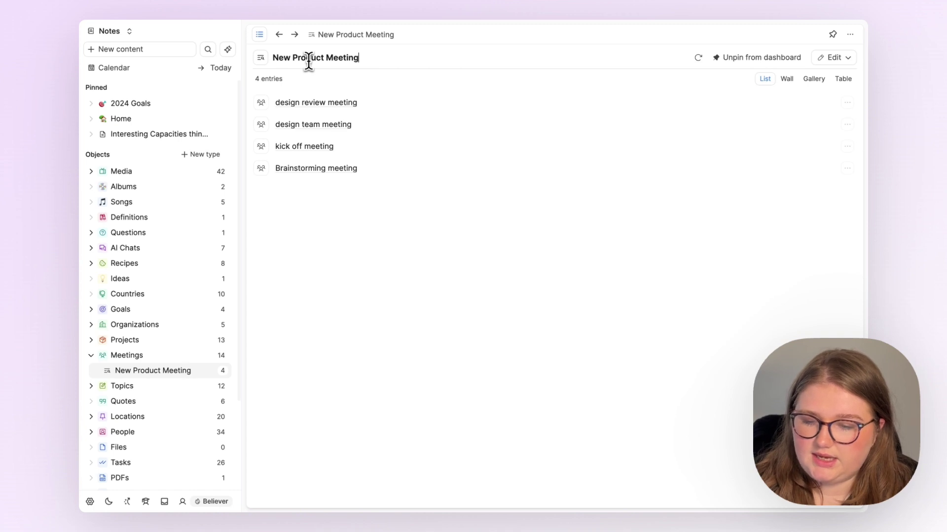
{"action": "type", "text": "s"}
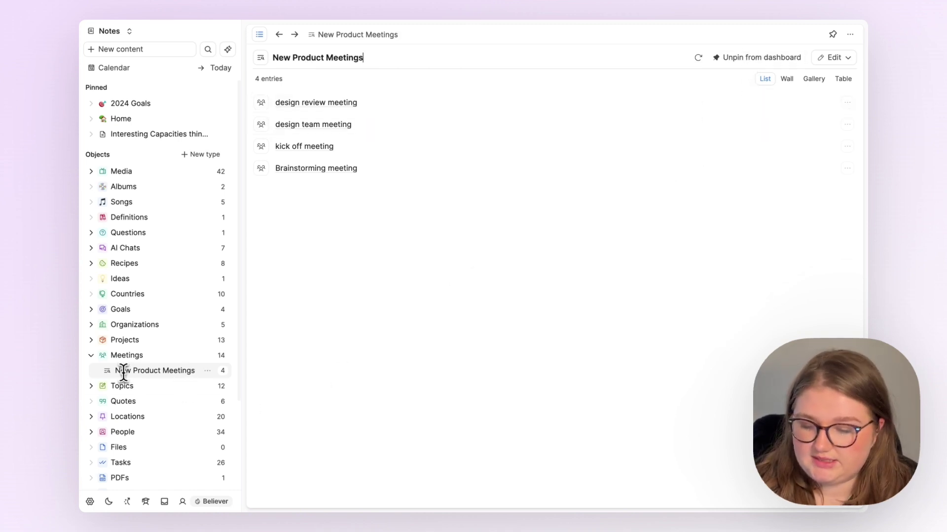
{"action": "left_click", "coordinate": [92, 357]}
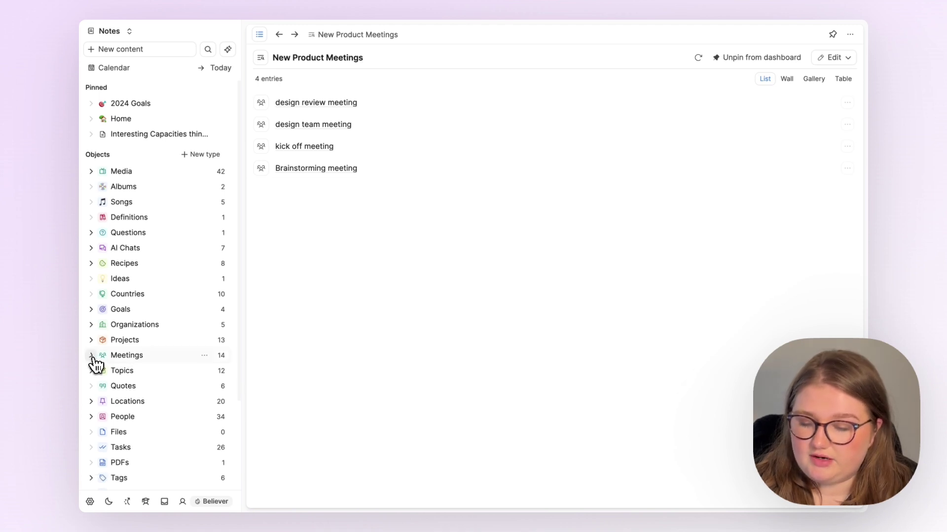
{"action": "left_click", "coordinate": [91, 356]}
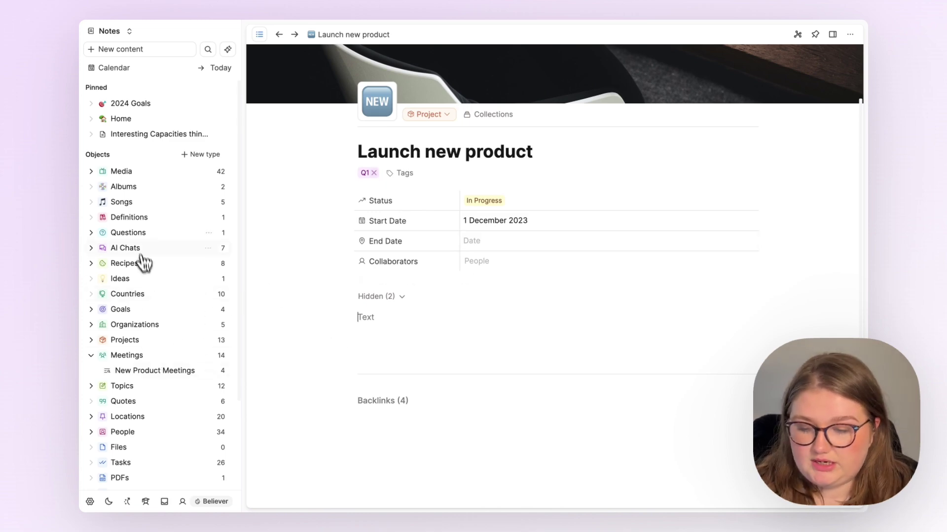
{"action": "left_click", "coordinate": [140, 356]}
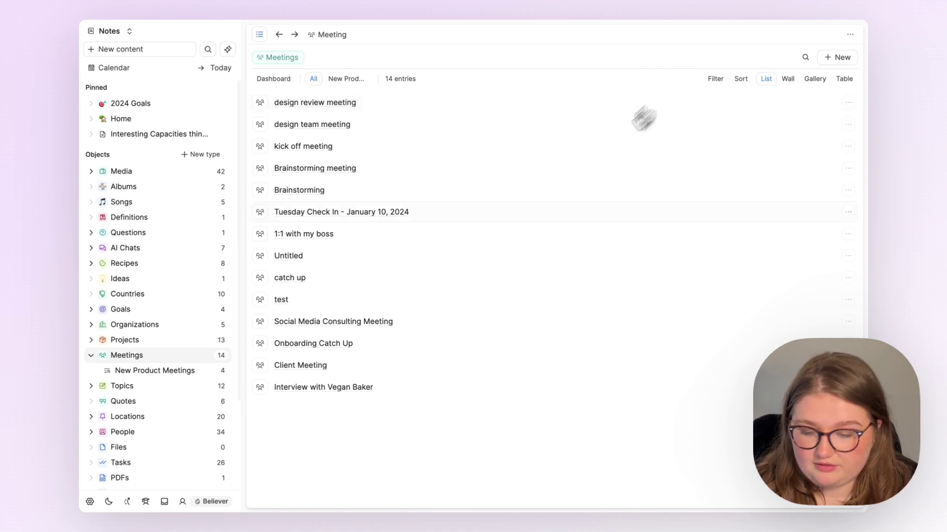
{"action": "left_click", "coordinate": [180, 370]}
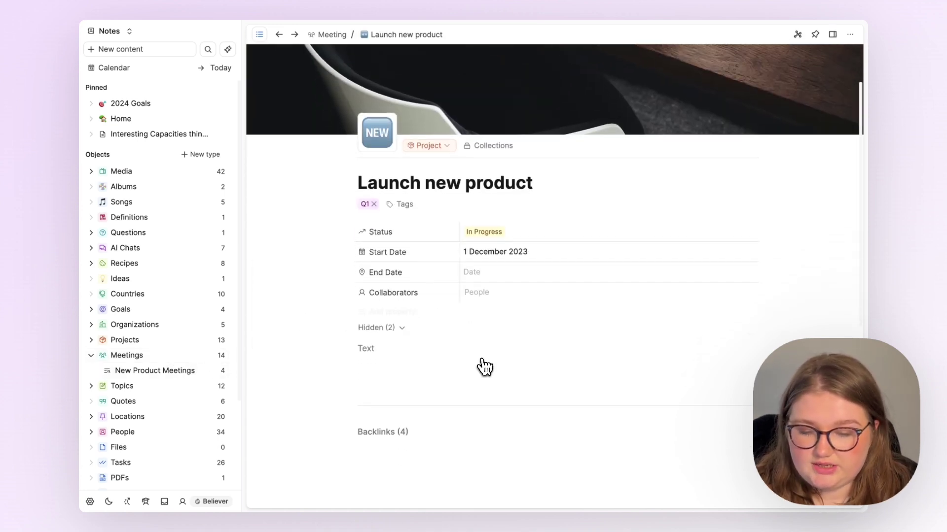
{"action": "left_click", "coordinate": [364, 351]}
{"action": "type", "text": "@new pr"}
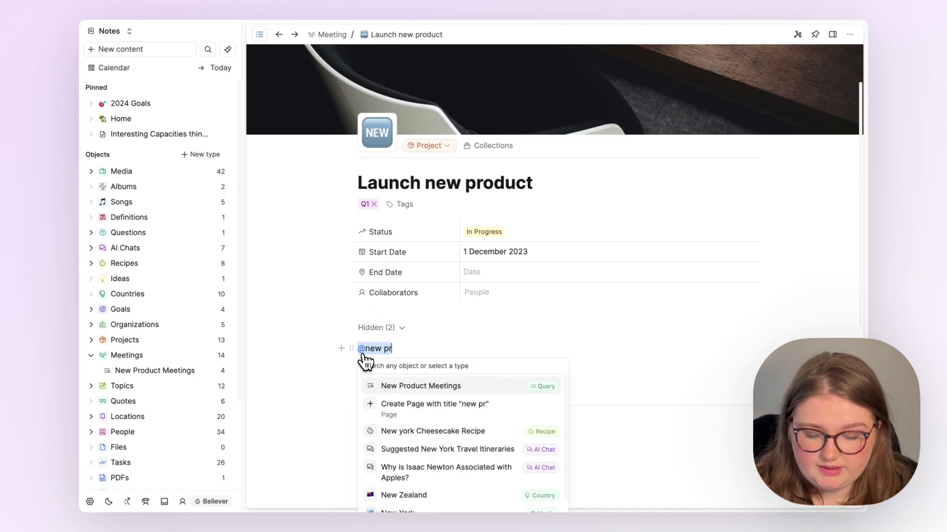
{"action": "key", "text": "Return"}
{"action": "scroll", "coordinate": [471, 200], "scroll_direction": "up", "scroll_amount": 2}
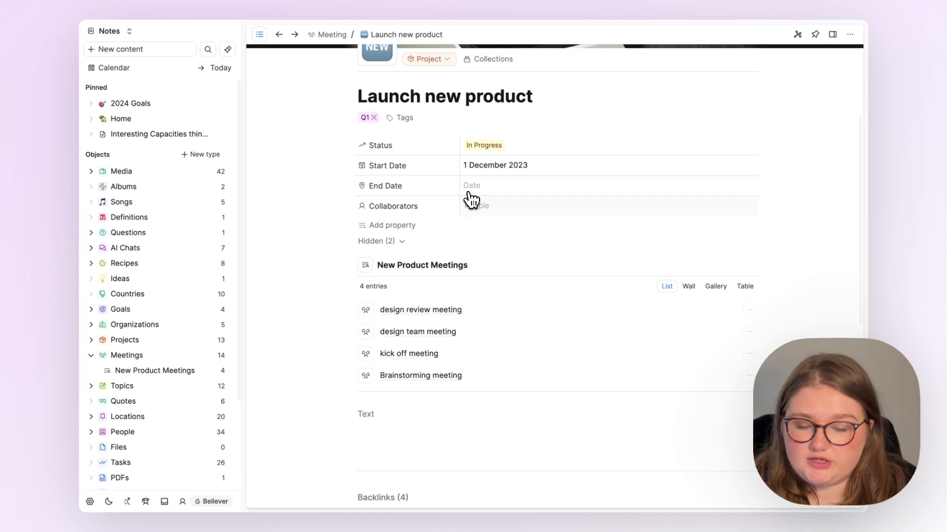
{"action": "scroll", "coordinate": [582, 232], "scroll_direction": "down", "scroll_amount": 1}
Step: Try wall and list layouts for the embedded query, then preview it as its own page
{"action": "left_click", "coordinate": [690, 258]}
{"action": "left_click", "coordinate": [668, 258]}
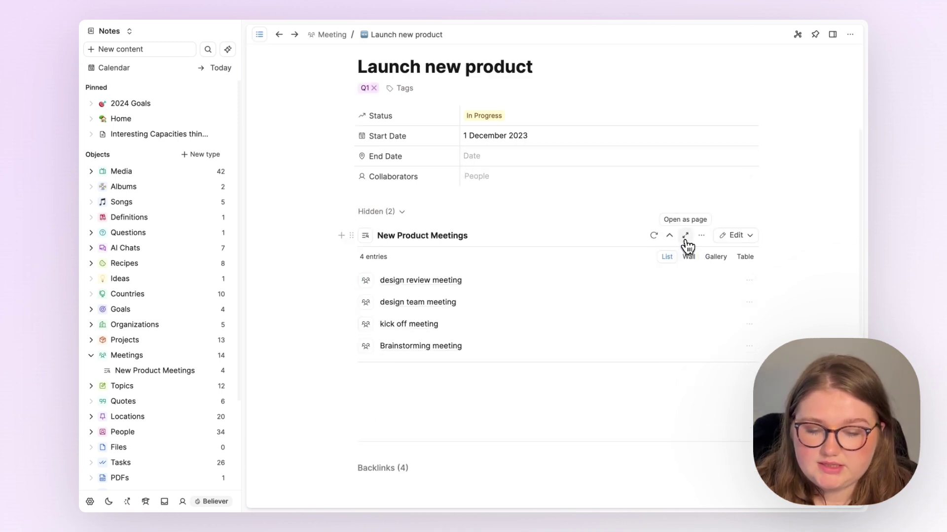
{"action": "left_click", "coordinate": [685, 236]}
{"action": "key", "text": "super+bracketleft"}
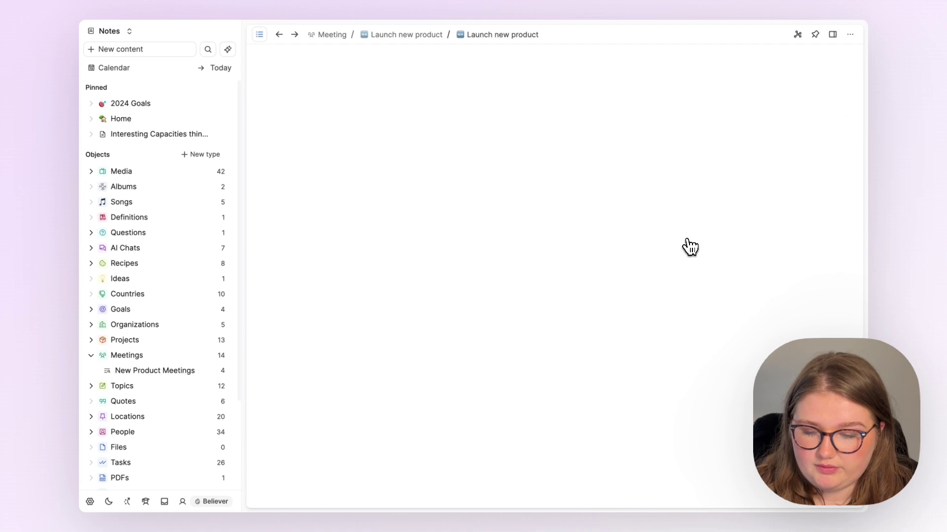
Step: Open the embedded query's settings on the Launch new product page
{"action": "left_click", "coordinate": [736, 236]}
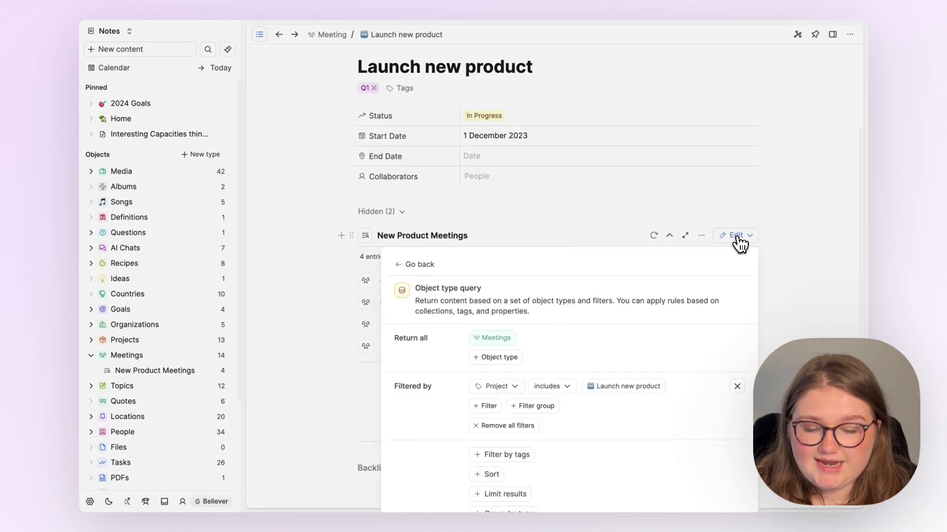
{"action": "left_click", "coordinate": [793, 302]}
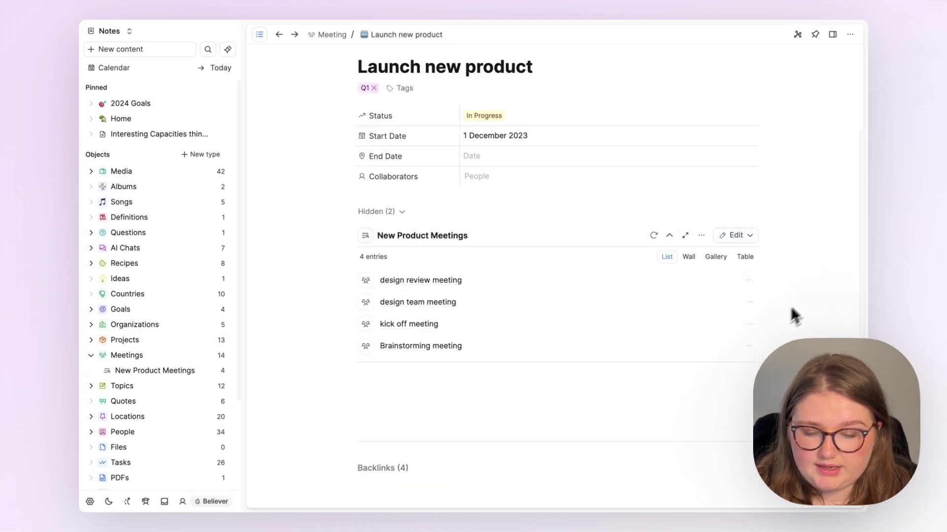
{"action": "scroll", "coordinate": [784, 325], "scroll_direction": "down", "scroll_amount": 3}
{"action": "left_click", "coordinate": [747, 129]}
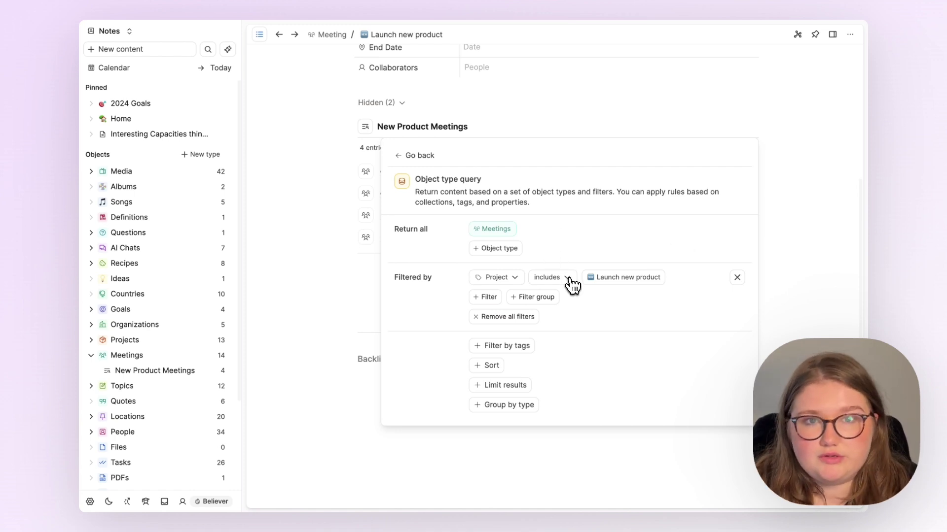
{"action": "left_click", "coordinate": [178, 357]}
{"action": "key", "text": "super+bracketleft"}
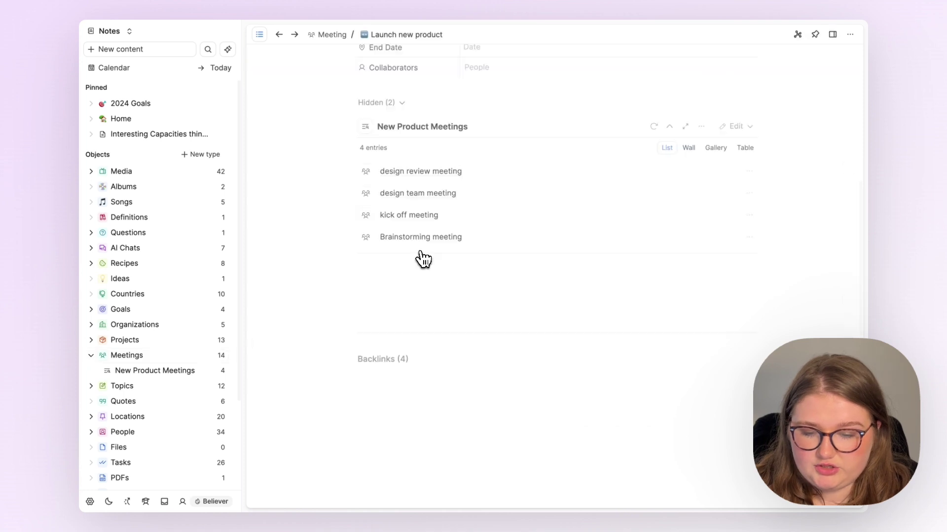
{"action": "left_click", "coordinate": [740, 127]}
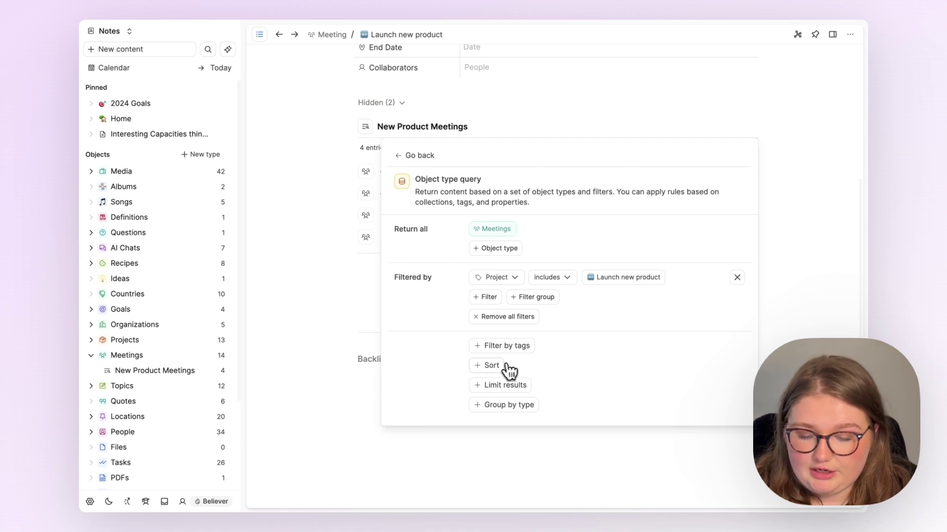
Step: Add a sort rule ordering the query's meetings by Date, oldest first
{"action": "left_click", "coordinate": [491, 366]}
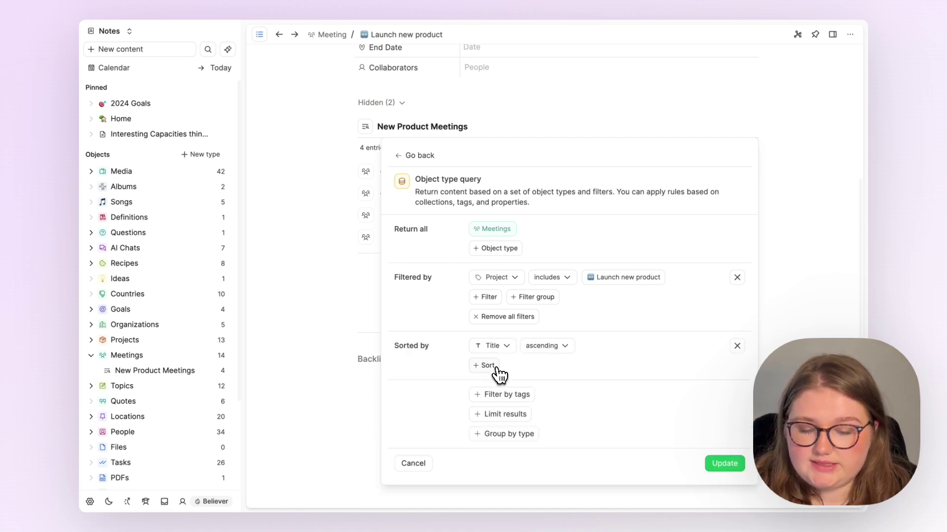
{"action": "left_click", "coordinate": [497, 346]}
{"action": "scroll", "coordinate": [503, 355], "scroll_direction": "down", "scroll_amount": 3}
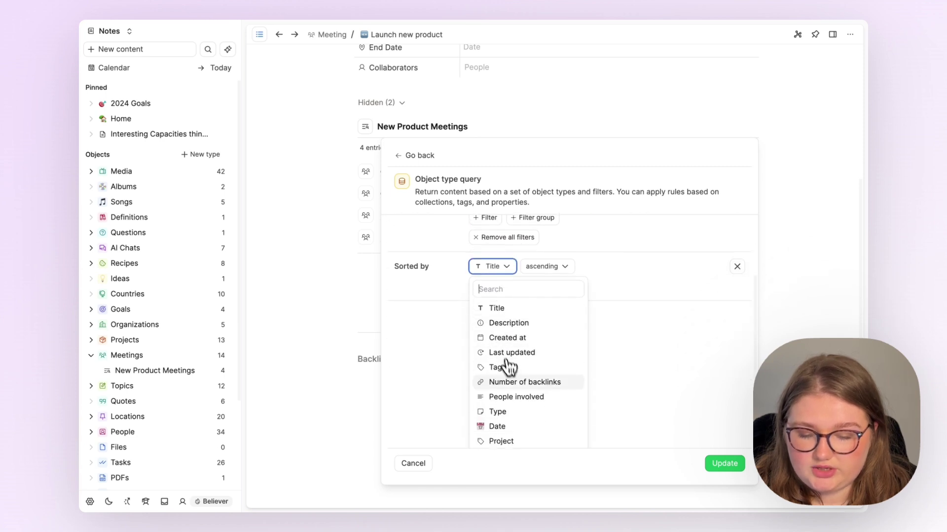
{"action": "left_click", "coordinate": [508, 428]}
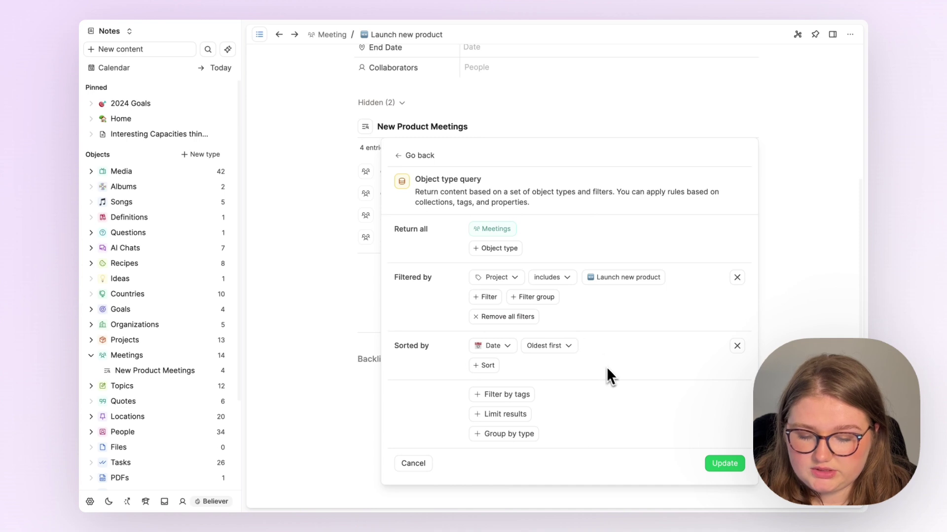
Step: Apply the Date sort, then open the New Product Meetings query page and its settings
{"action": "left_click", "coordinate": [722, 464]}
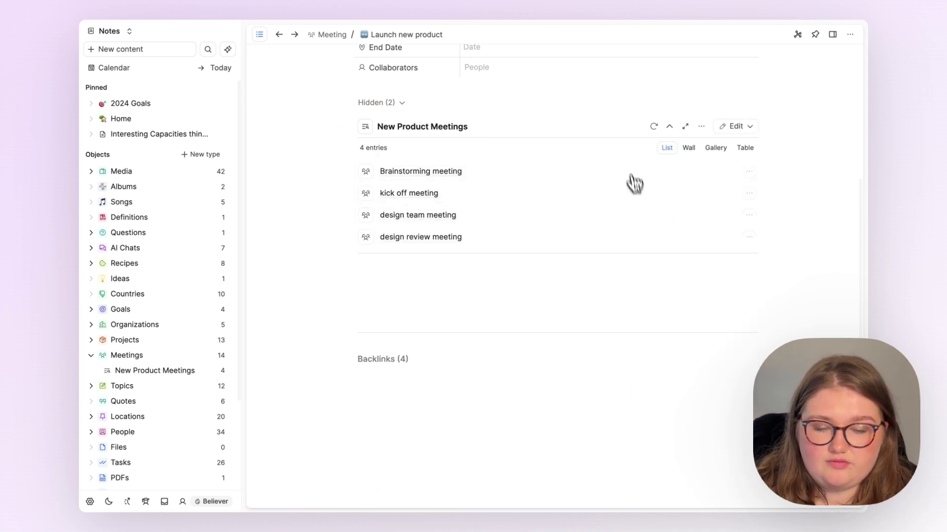
{"action": "left_click", "coordinate": [332, 34]}
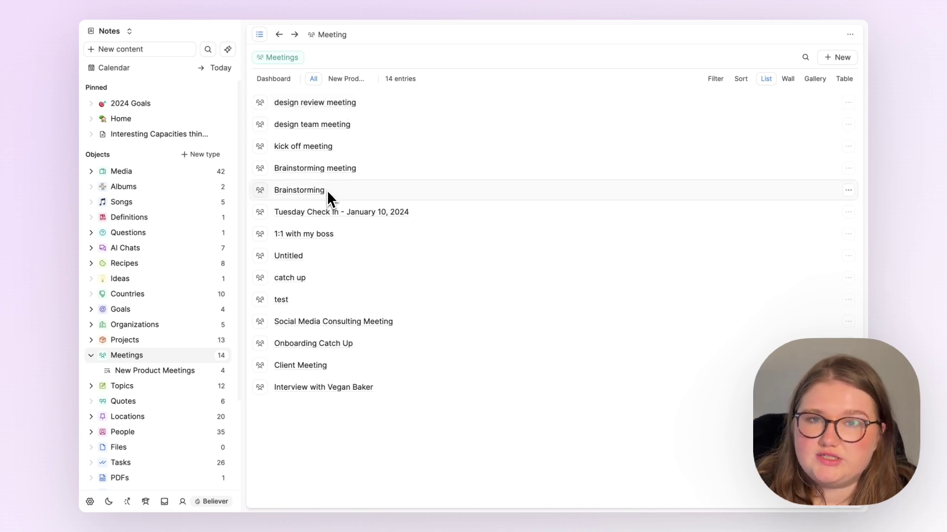
{"action": "left_click_drag", "start_coordinate": [327, 191], "coordinate": [157, 342]}
{"action": "left_click", "coordinate": [168, 377]}
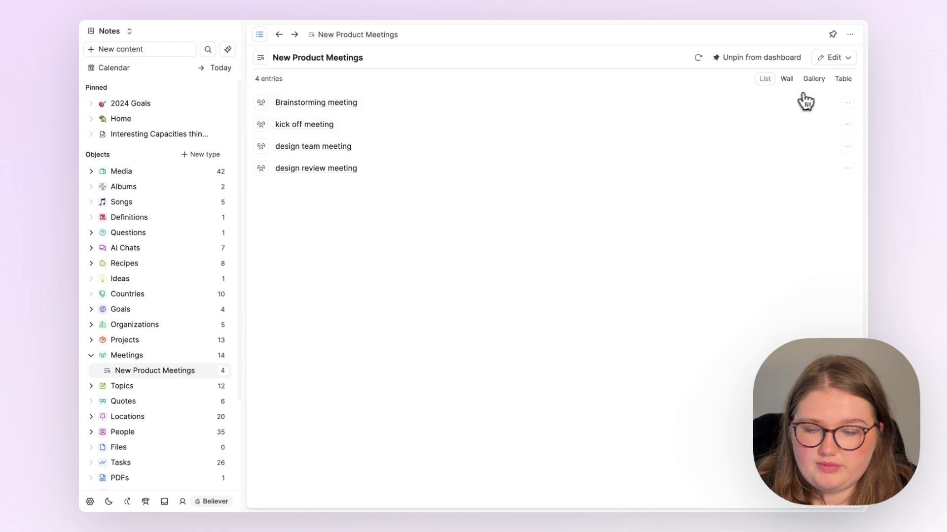
{"action": "left_click", "coordinate": [834, 58]}
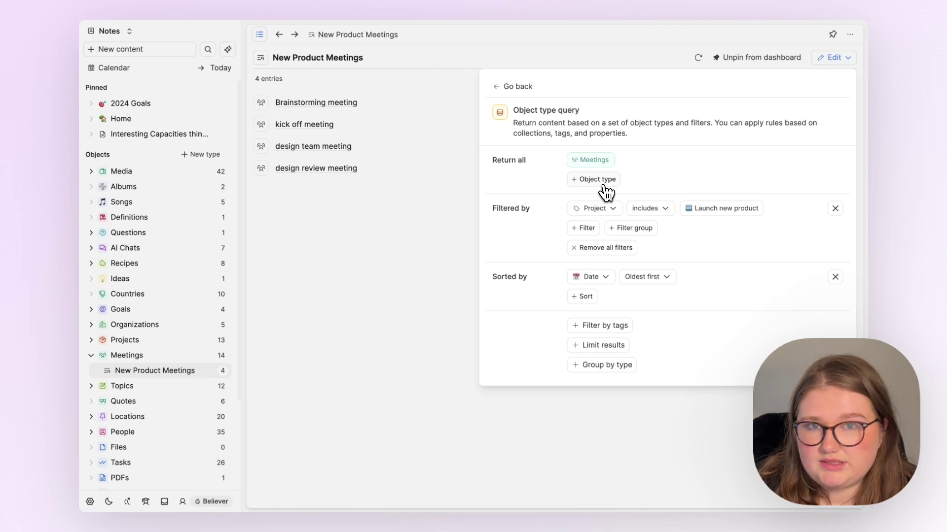
Step: Add People as a second object type returned by the query
{"action": "left_click", "coordinate": [603, 186]}
{"action": "scroll", "coordinate": [464, 410], "scroll_direction": "down", "scroll_amount": 1}
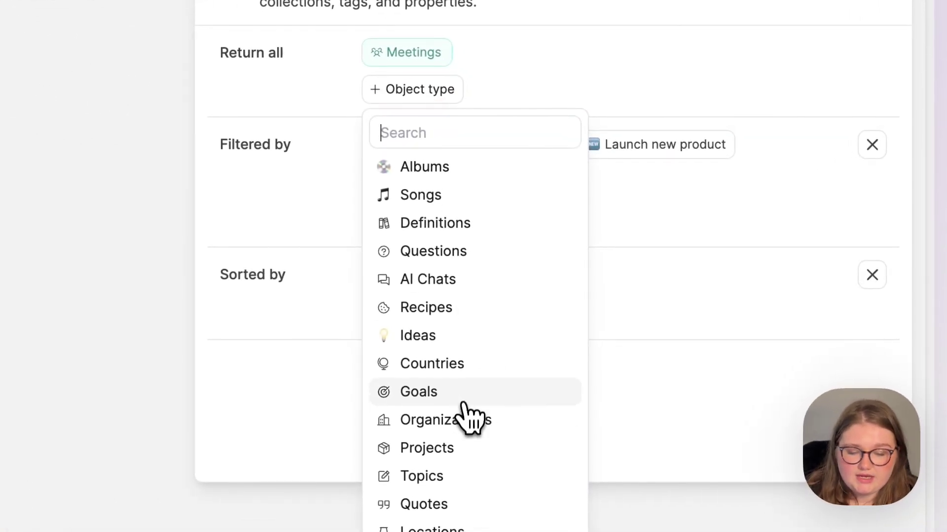
{"action": "scroll", "coordinate": [461, 488], "scroll_direction": "down", "scroll_amount": 3}
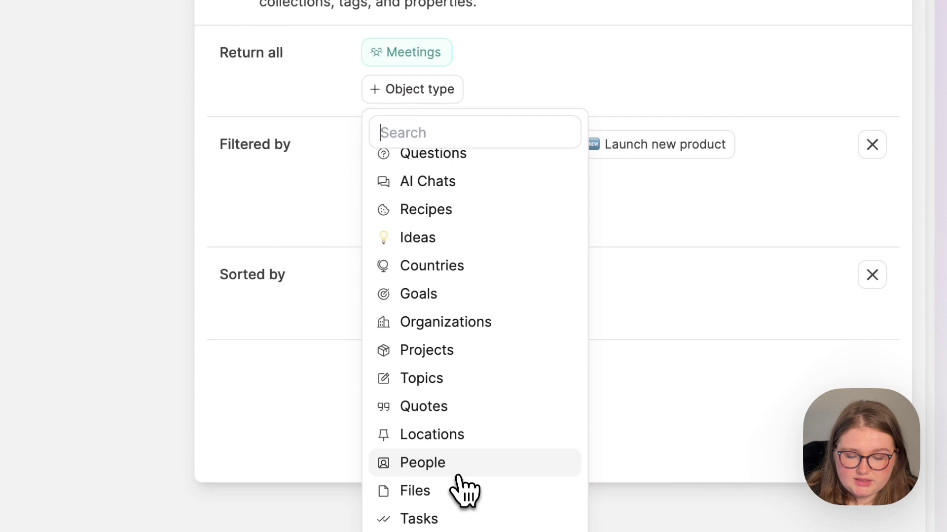
{"action": "left_click", "coordinate": [458, 474]}
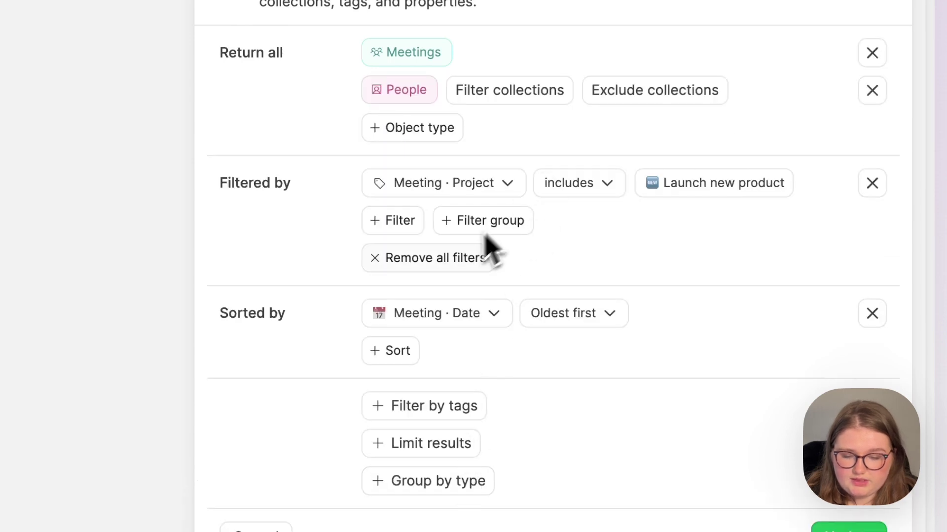
Step: Add a filter requiring Person · Working on which projects to include Launch new product
{"action": "left_click", "coordinate": [417, 221]}
{"action": "left_click", "coordinate": [498, 222]}
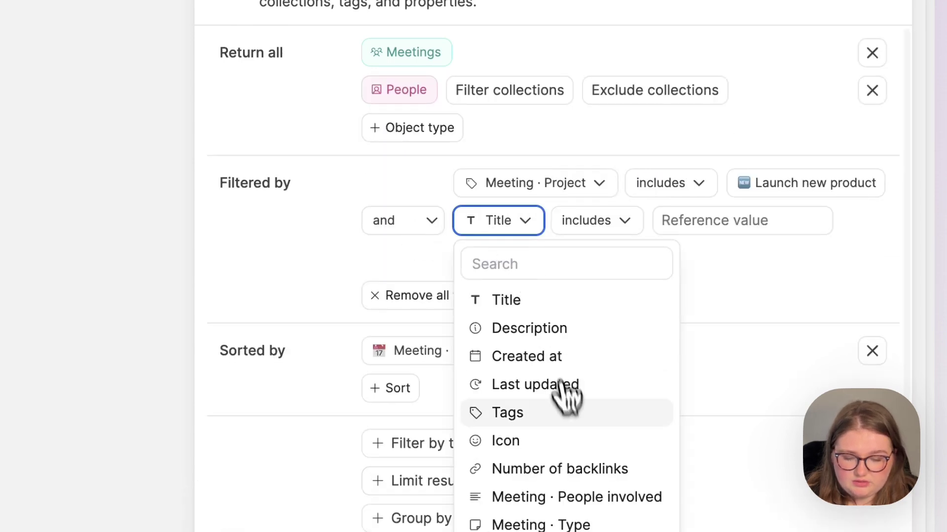
{"action": "scroll", "coordinate": [571, 422], "scroll_direction": "down", "scroll_amount": 6}
{"action": "scroll", "coordinate": [574, 425], "scroll_direction": "up", "scroll_amount": 6}
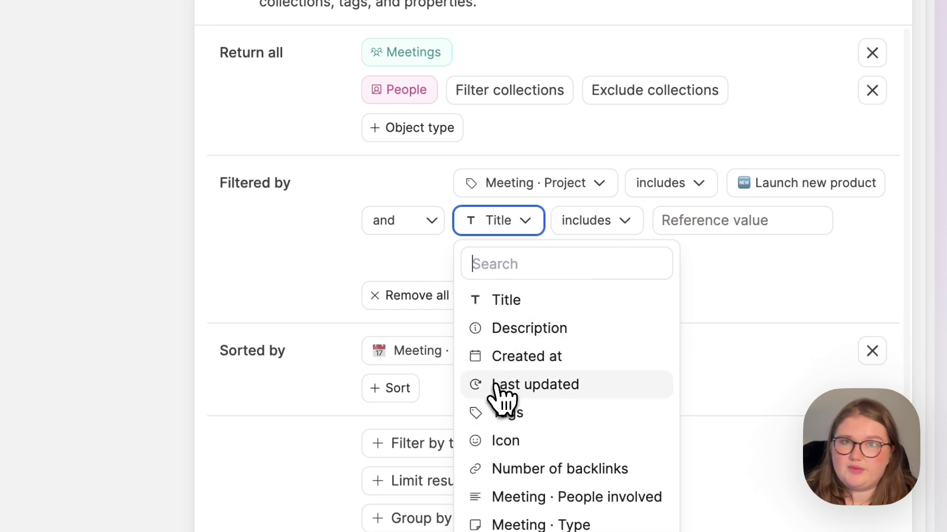
{"action": "scroll", "coordinate": [498, 394], "scroll_direction": "down", "scroll_amount": 5}
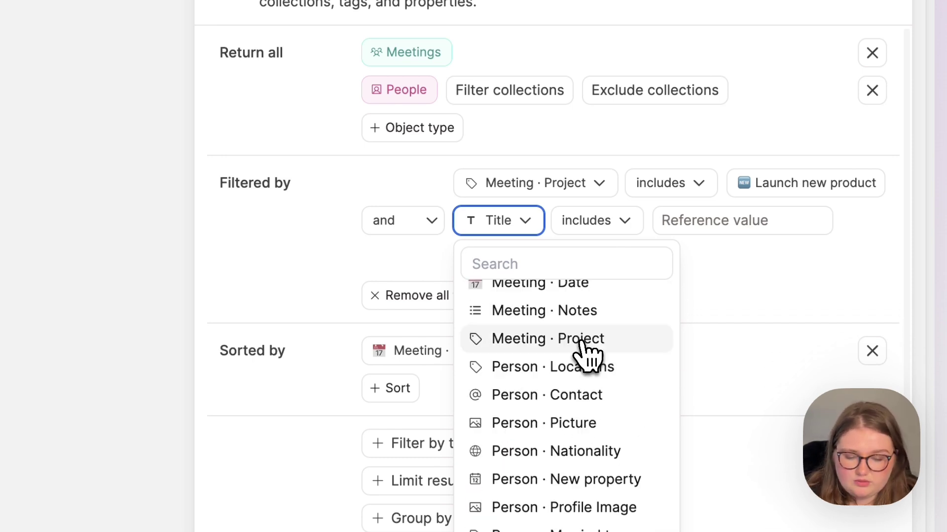
{"action": "scroll", "coordinate": [588, 359], "scroll_direction": "up", "scroll_amount": 2}
{"action": "scroll", "coordinate": [587, 359], "scroll_direction": "down", "scroll_amount": 1}
{"action": "scroll", "coordinate": [588, 355], "scroll_direction": "down", "scroll_amount": 3}
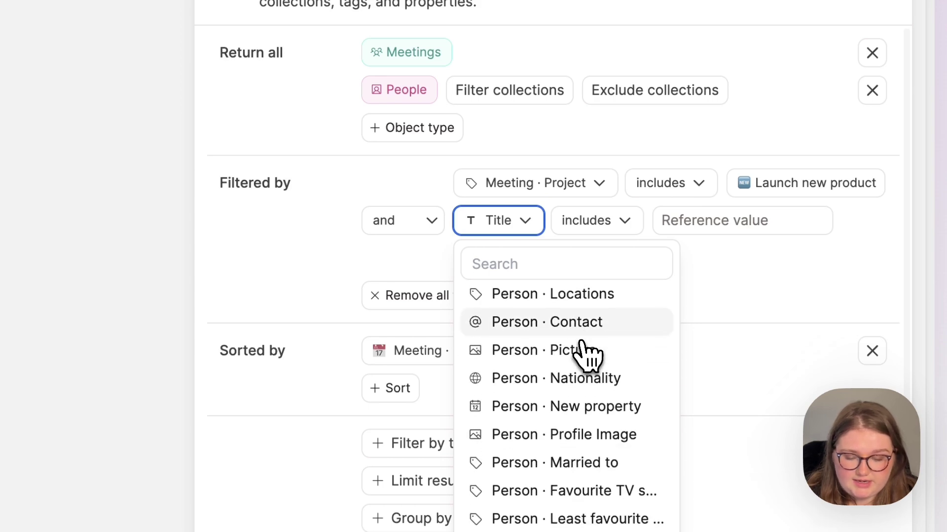
{"action": "scroll", "coordinate": [607, 422], "scroll_direction": "down", "scroll_amount": 3}
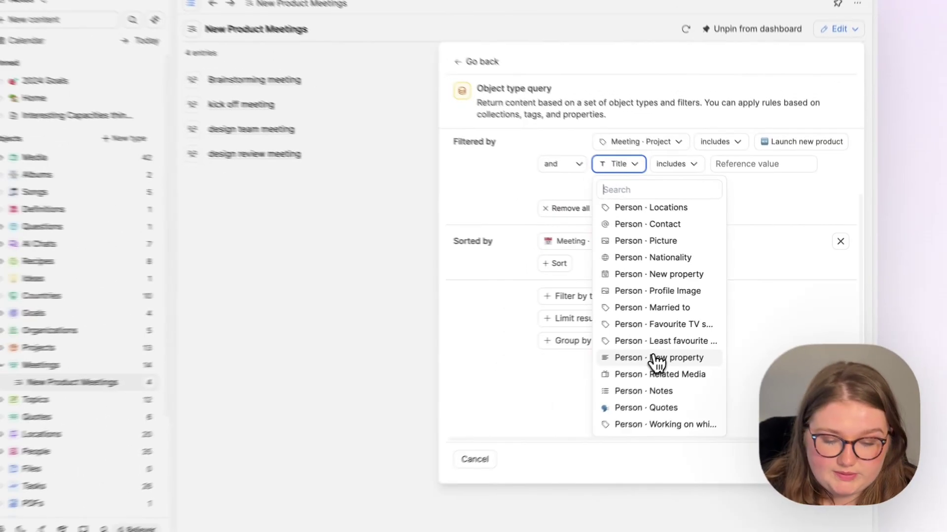
{"action": "left_click", "coordinate": [695, 409]}
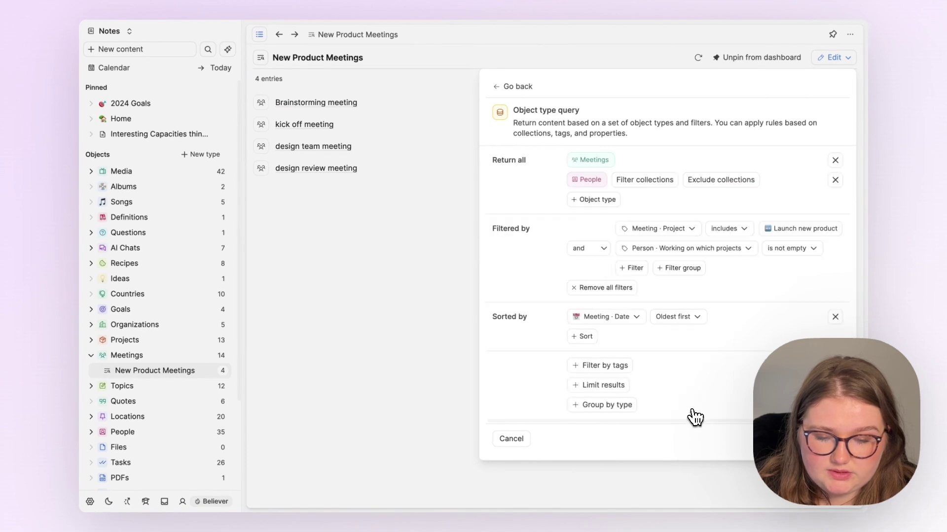
{"action": "left_click", "coordinate": [778, 249]}
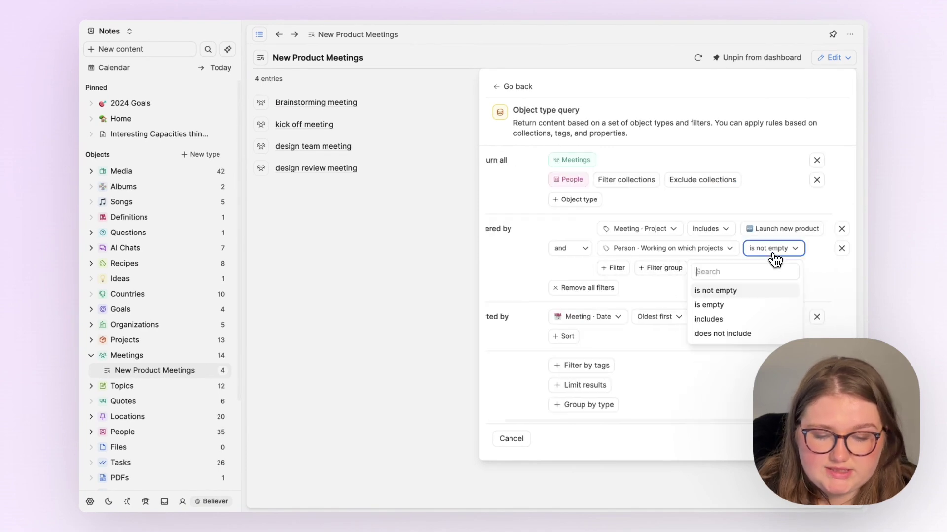
{"action": "left_click", "coordinate": [745, 320]}
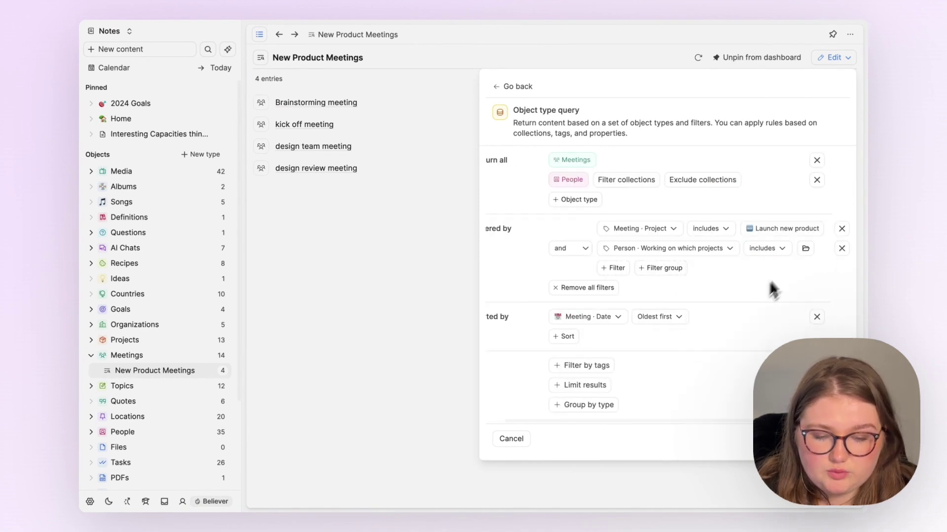
{"action": "left_click", "coordinate": [804, 249]}
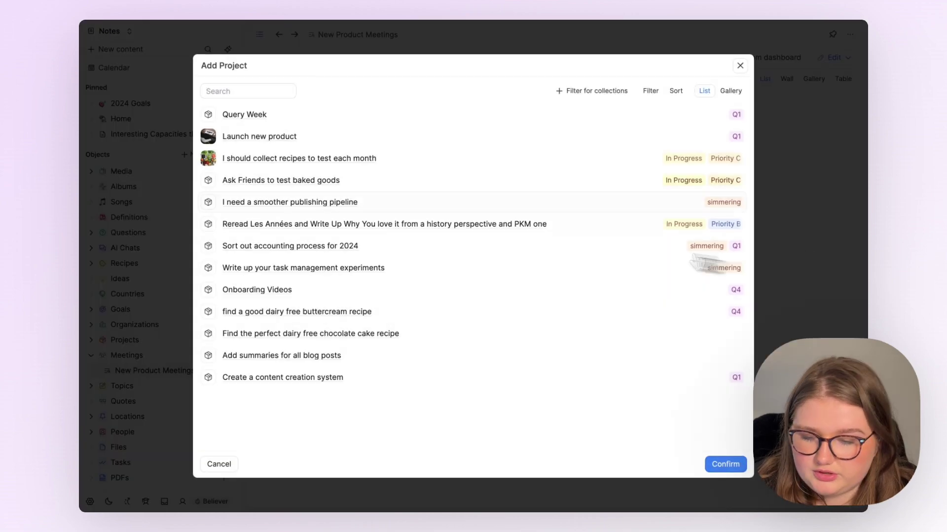
{"action": "left_click", "coordinate": [384, 142]}
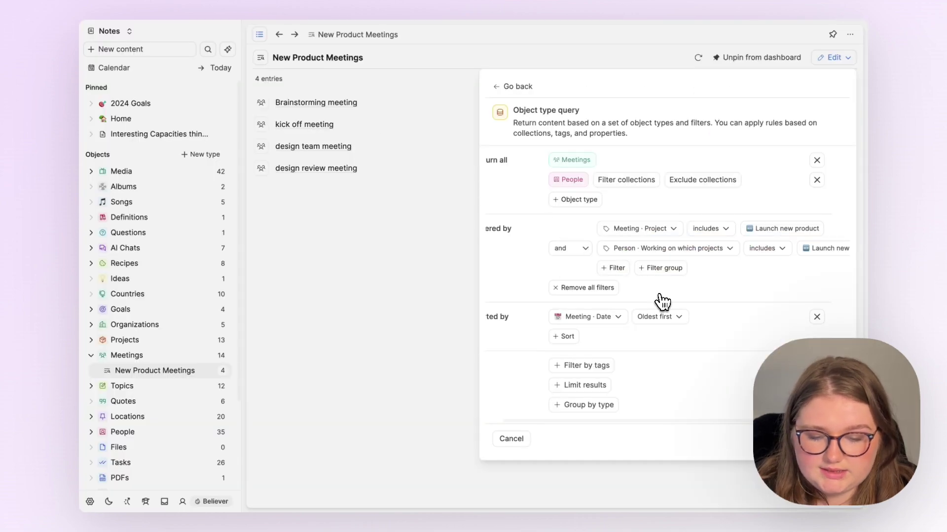
Step: Apply the query changes and display its results in Gallery view
{"action": "key", "text": "Return"}
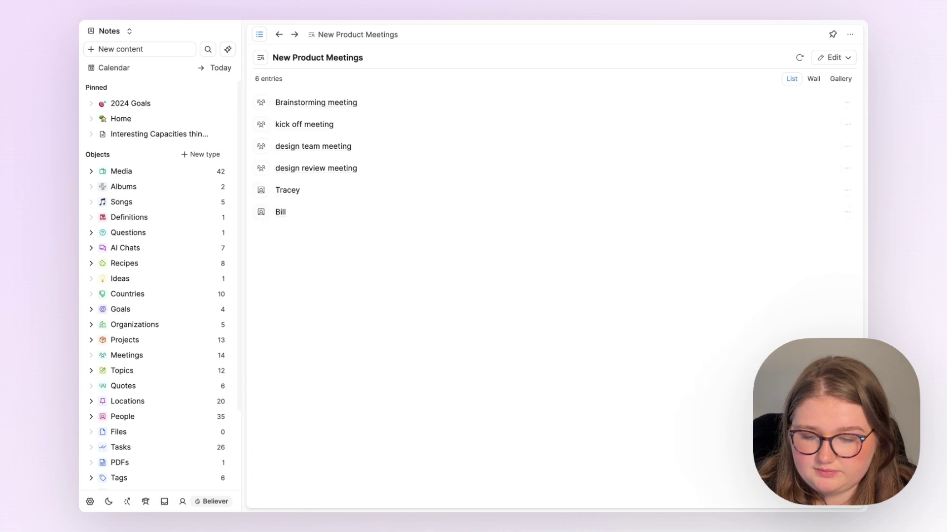
{"action": "left_click", "coordinate": [814, 79]}
{"action": "left_click", "coordinate": [841, 79]}
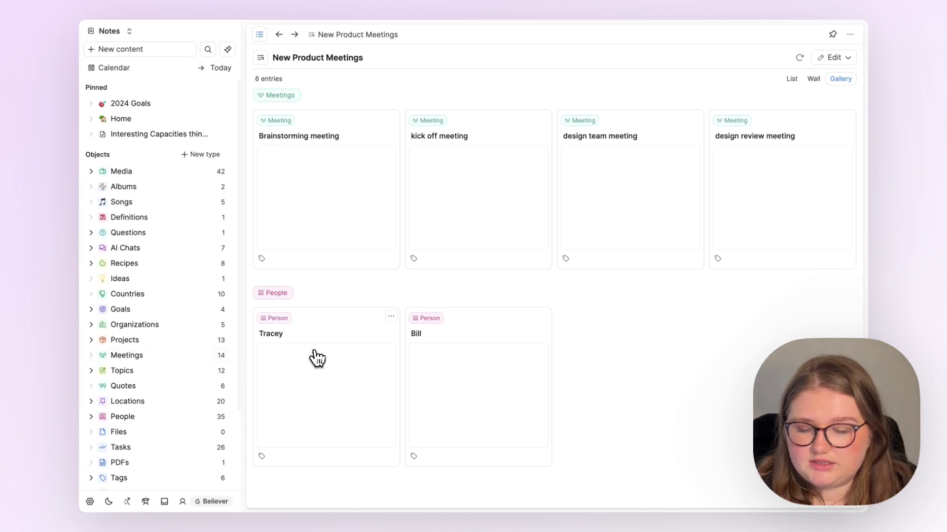
{"action": "left_click", "coordinate": [391, 316]}
{"action": "left_click", "coordinate": [517, 329]}
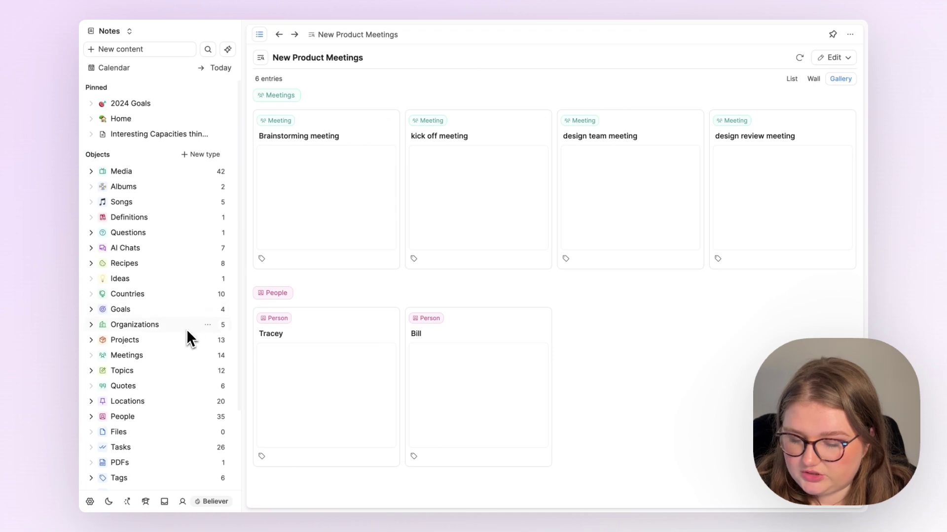
{"action": "key", "text": "alt+Left"}
{"action": "scroll", "coordinate": [429, 270], "scroll_direction": "down", "scroll_amount": 3}
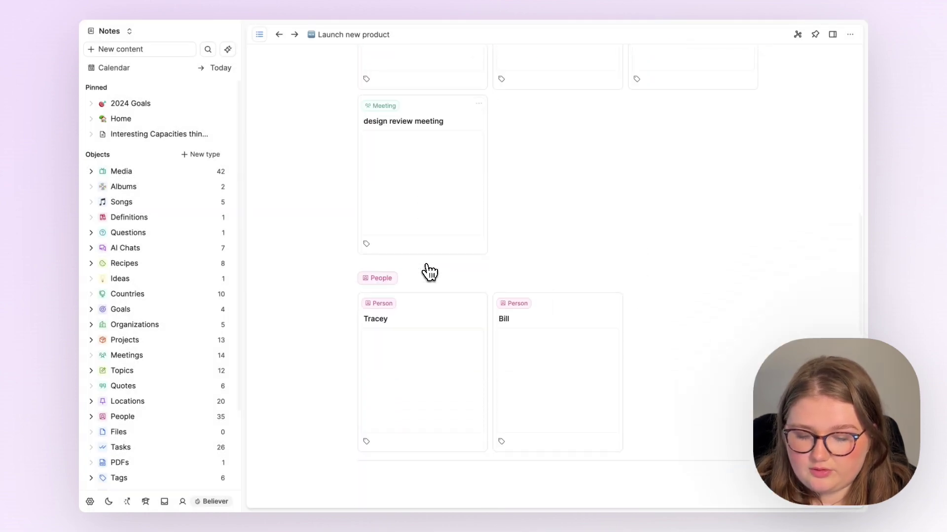
{"action": "scroll", "coordinate": [429, 272], "scroll_direction": "up", "scroll_amount": 4}
Step: Remove the content preview from both the meeting cards and the person cards
{"action": "left_click", "coordinate": [478, 135]}
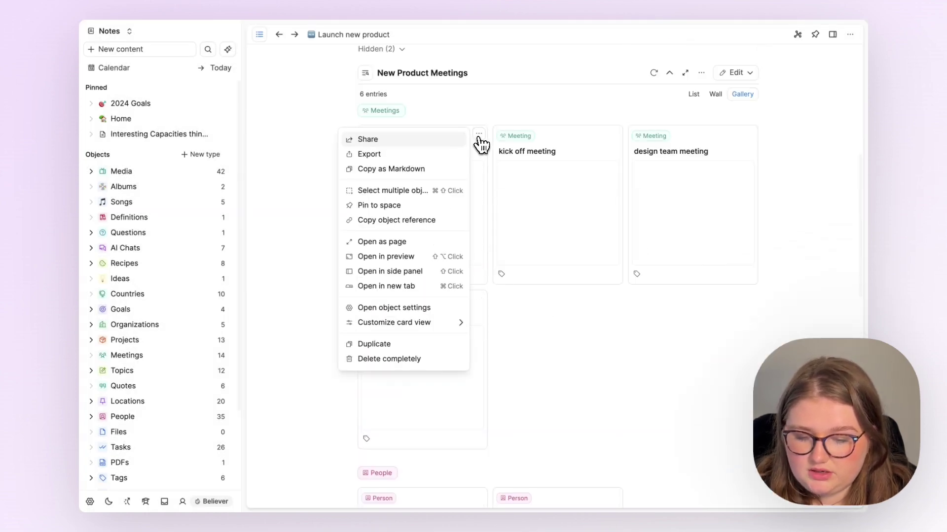
{"action": "mouse_move", "coordinate": [456, 321]}
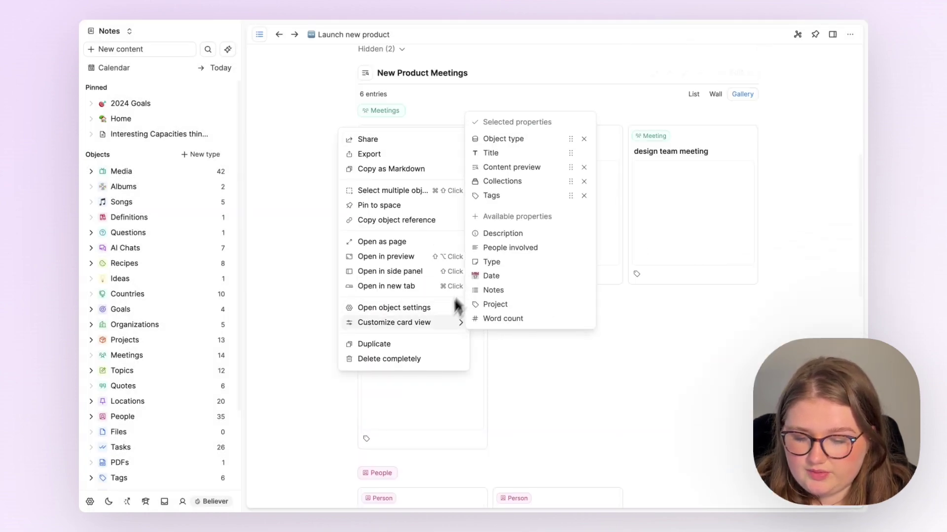
{"action": "left_click", "coordinate": [583, 167]}
{"action": "left_click", "coordinate": [655, 213]}
{"action": "left_click", "coordinate": [482, 290]}
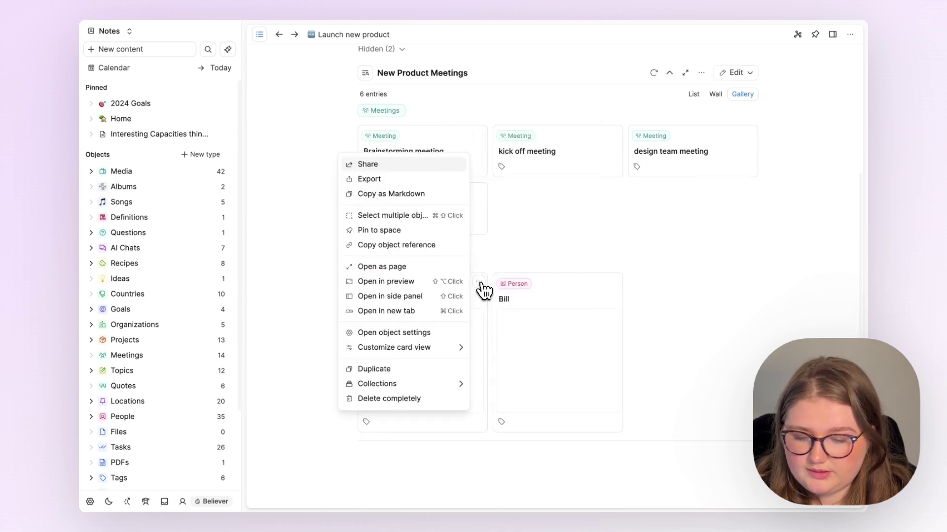
{"action": "mouse_move", "coordinate": [459, 345]}
{"action": "left_click", "coordinate": [584, 220]}
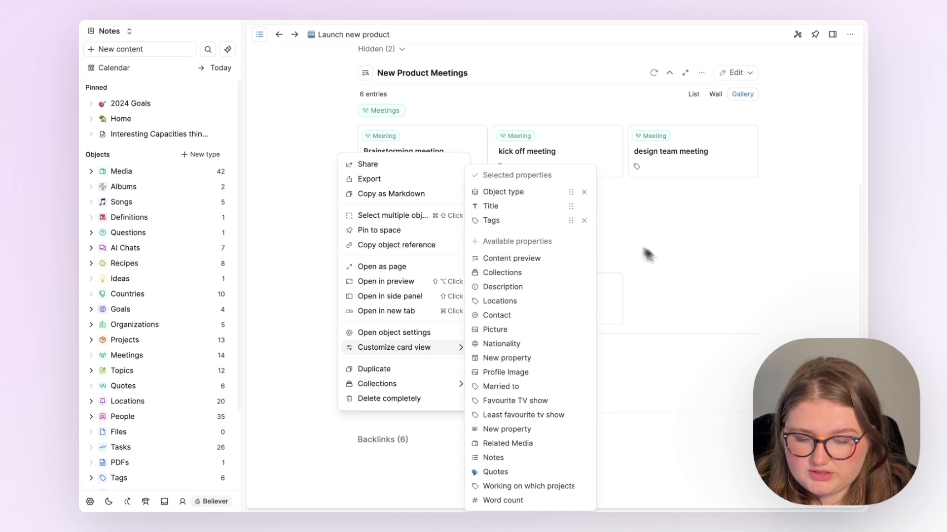
{"action": "left_click", "coordinate": [699, 275]}
{"action": "scroll", "coordinate": [700, 275], "scroll_direction": "up", "scroll_amount": 1}
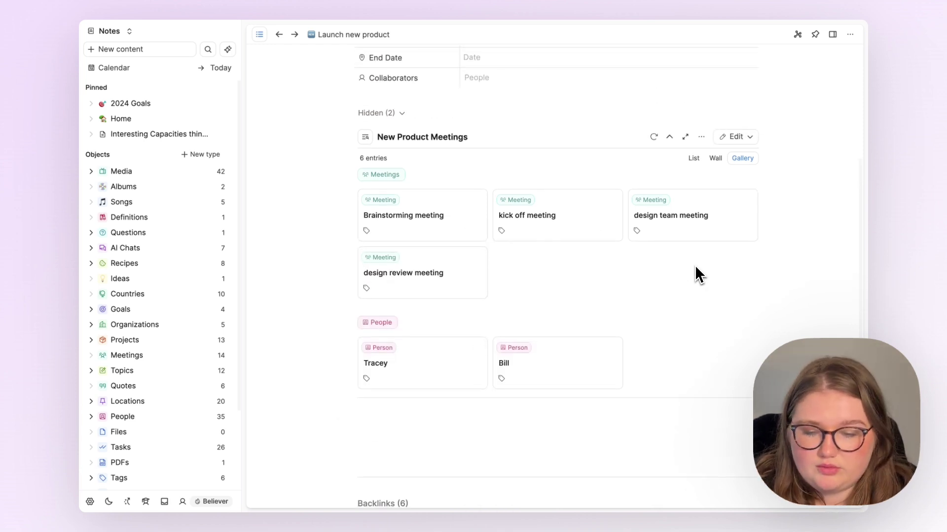
{"action": "scroll", "coordinate": [699, 275], "scroll_direction": "up", "scroll_amount": 1}
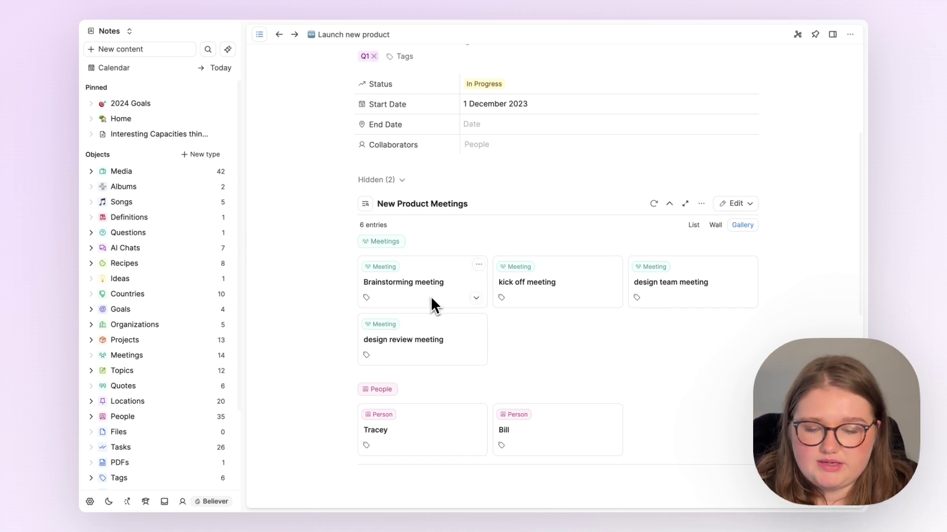
Step: Open the filter builder on the full Meetings list of 14 entries
{"action": "left_click", "coordinate": [715, 80]}
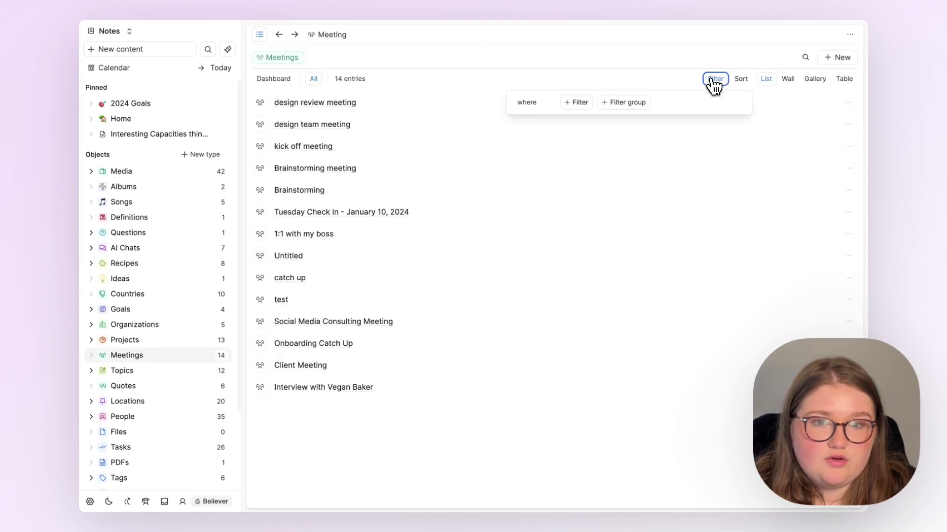